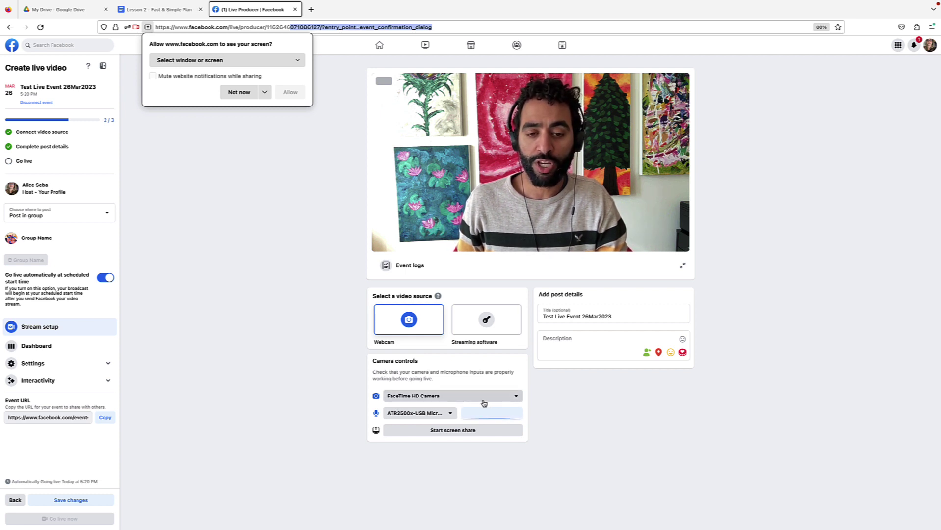
Choose FaceTime HD Camera as the camera and ATR2500x-USB Microphone as the microphone for the live video
left_click(518, 400)
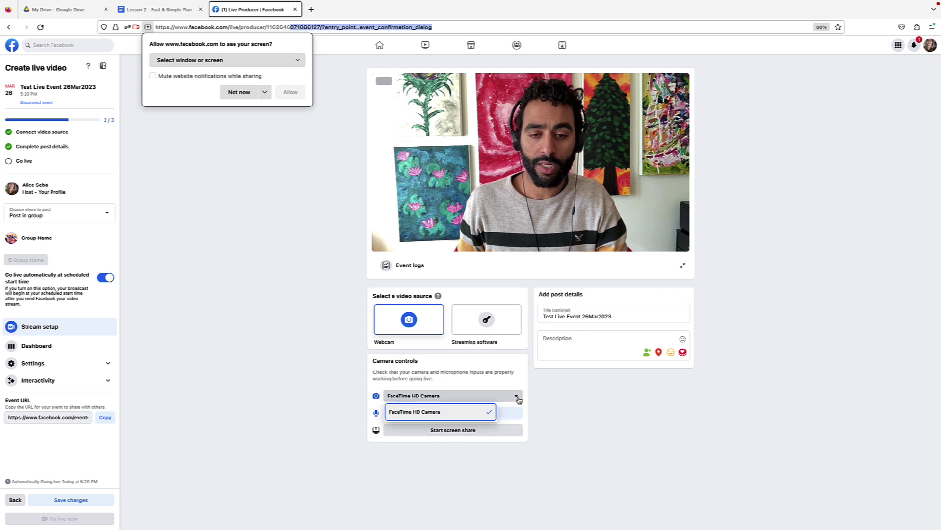
left_click(428, 416)
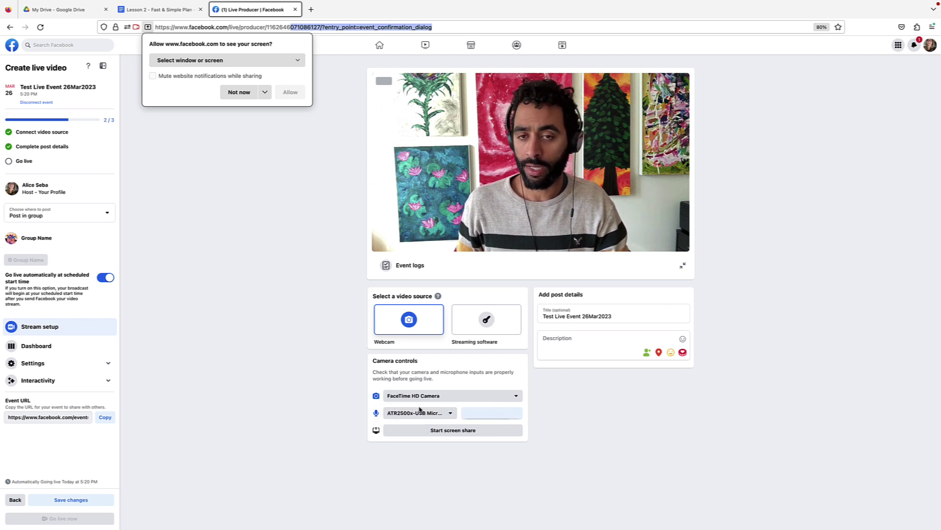
left_click(452, 416)
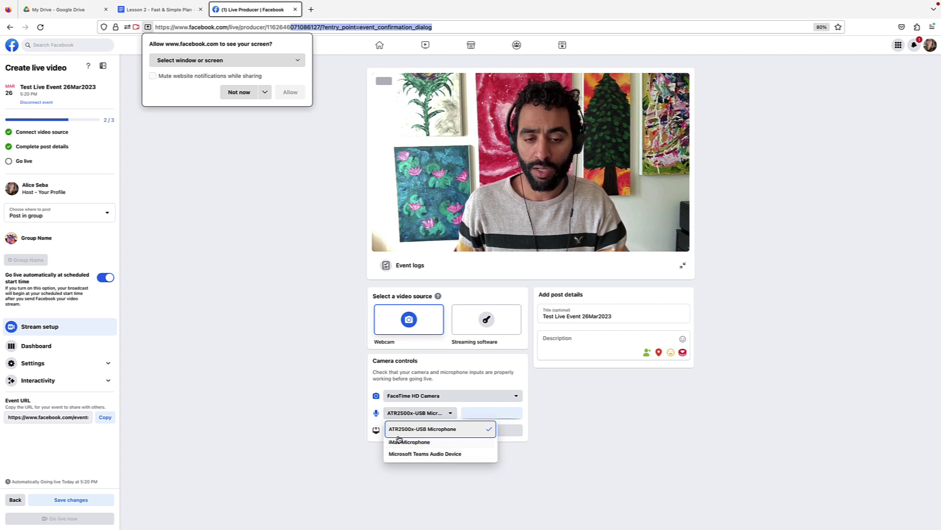
left_click(440, 432)
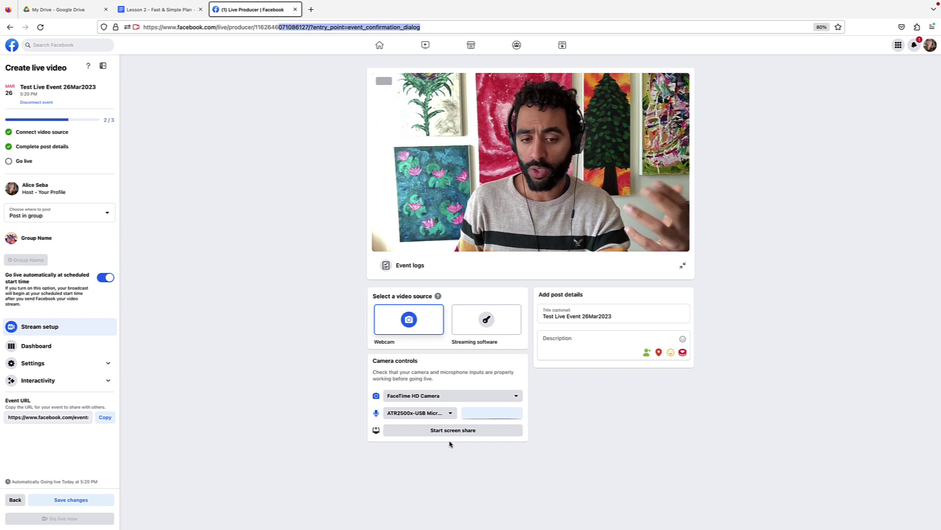
Start a screen share of the entire screen and allow Facebook to see it
left_click(439, 435)
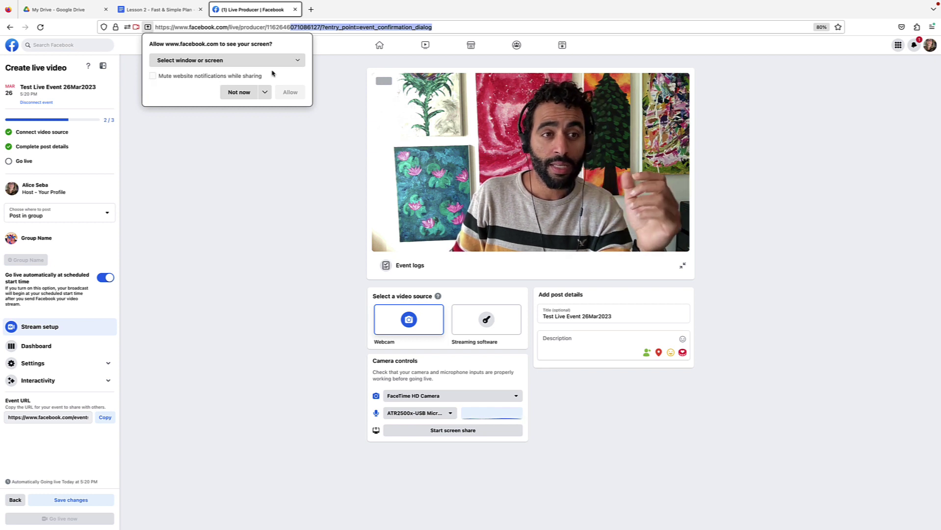
left_click(298, 62)
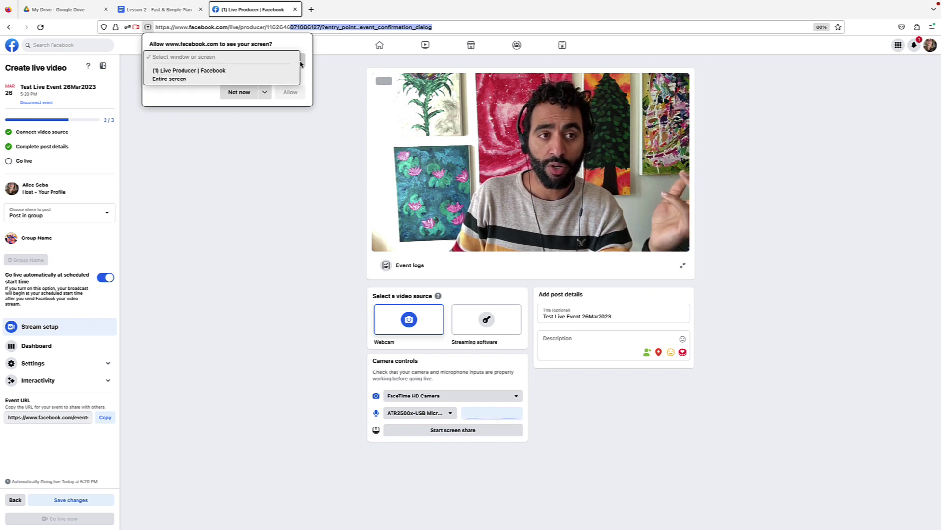
left_click(168, 80)
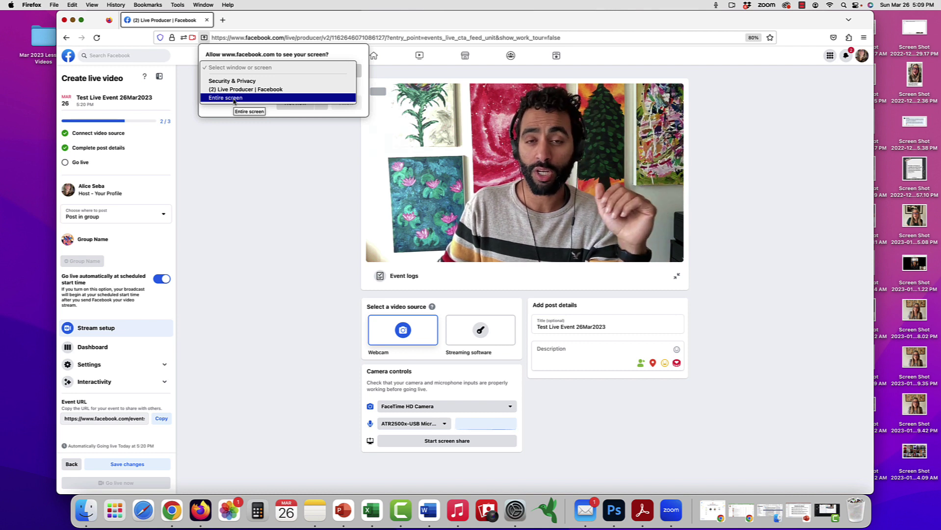
left_click(234, 99)
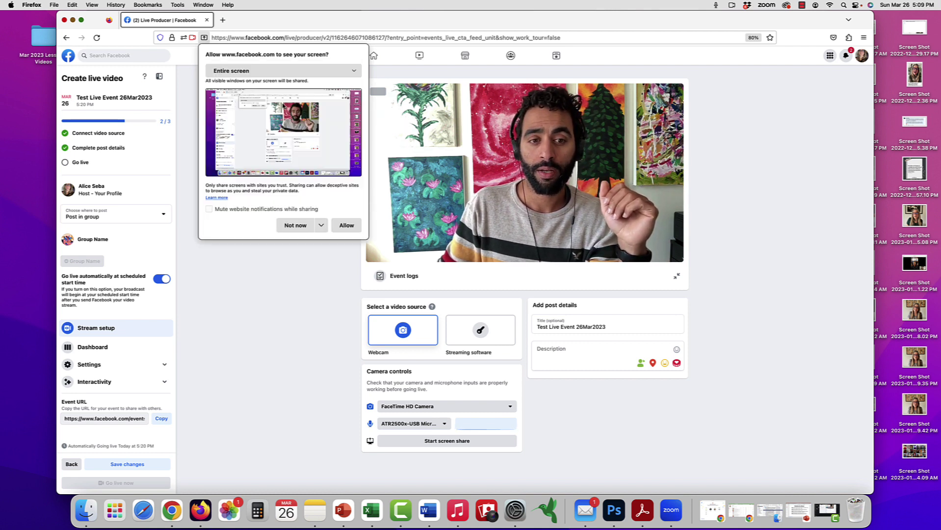
left_click(350, 228)
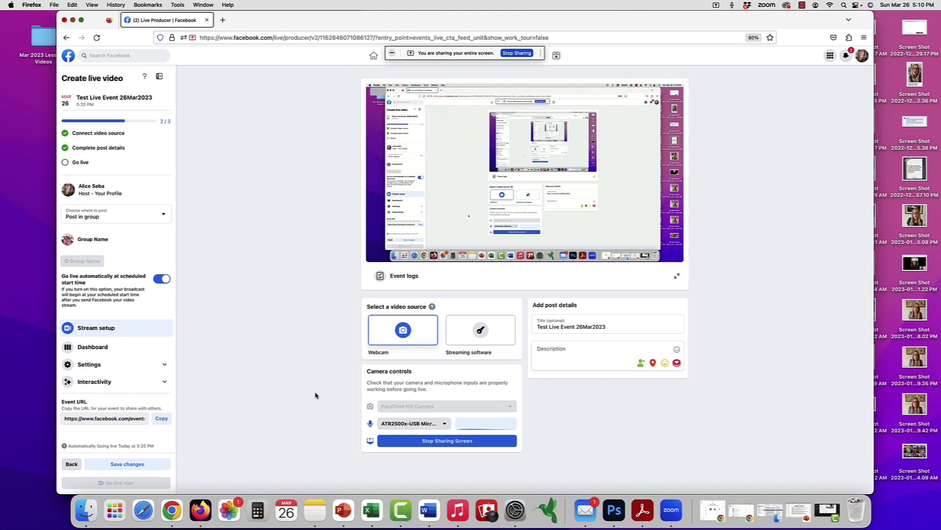
Switch to PowerPoint to check the lesson slides on the shared screen, and minimize its window
left_click(343, 512)
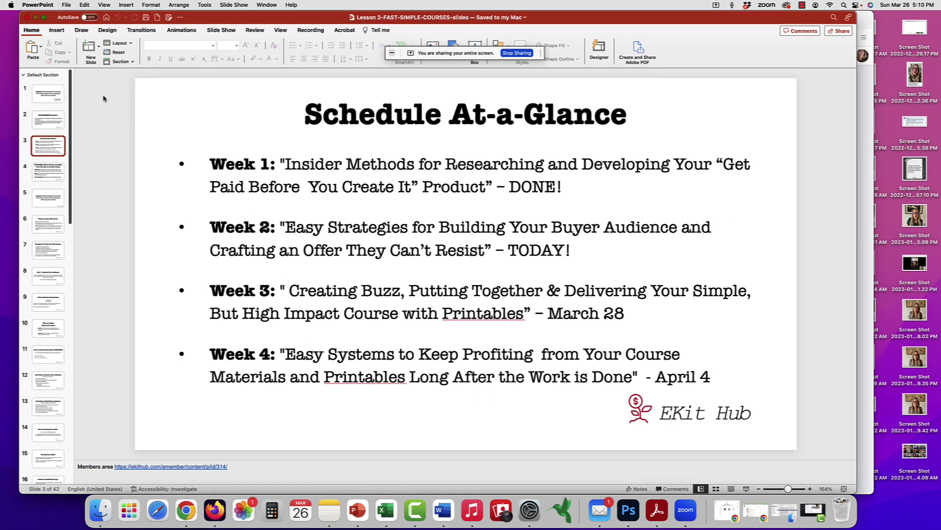
left_click(36, 17)
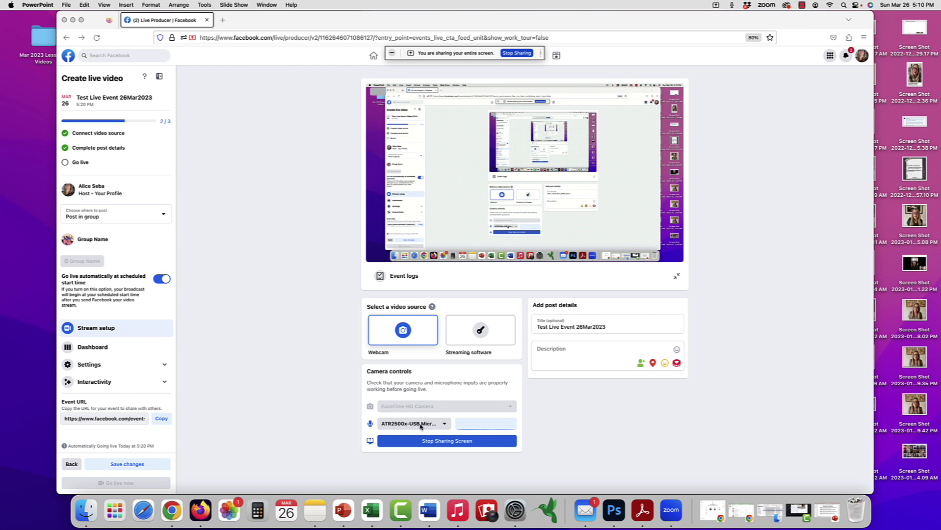
Turn off going live automatically at the scheduled start time and start the live broadcast immediately
left_click(161, 280)
left_click(161, 279)
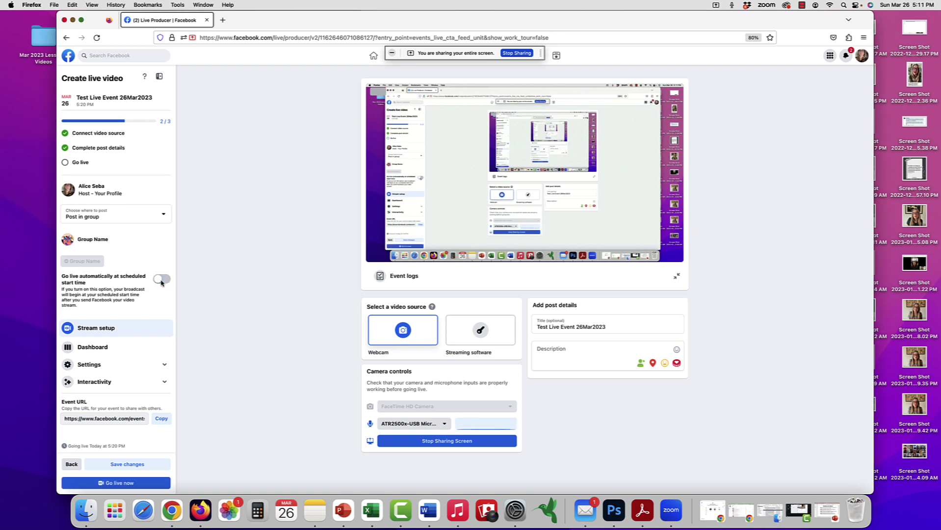
left_click(116, 483)
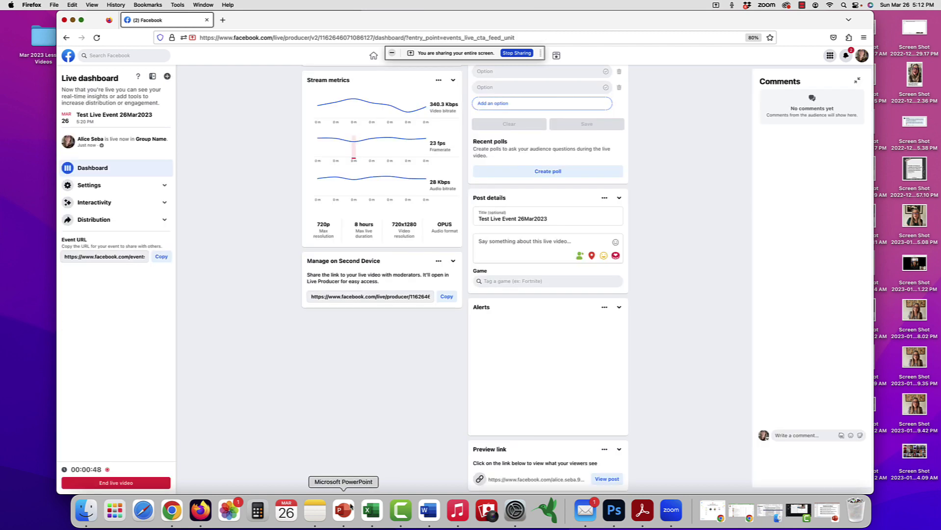
Switch to PowerPoint and start the Lesson 2 slide show from the first slide
left_click(346, 509)
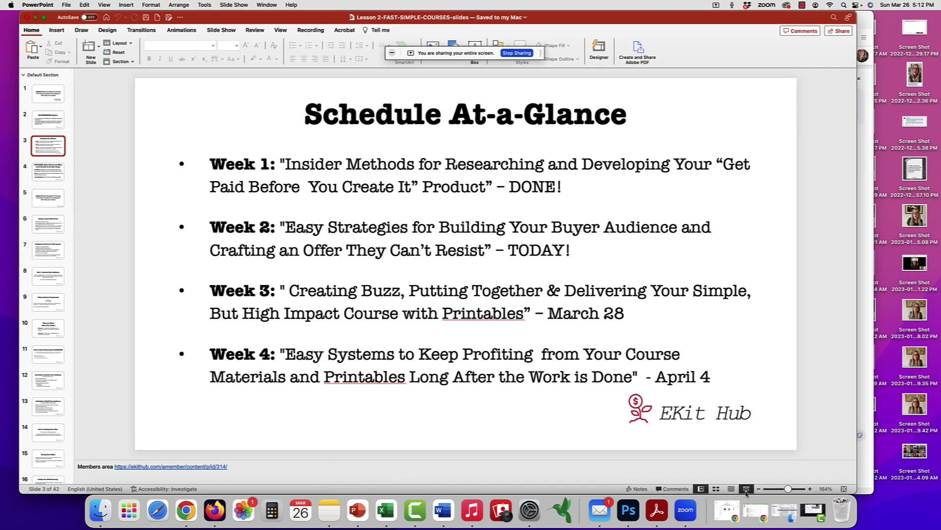
left_click(50, 100)
left_click(747, 489)
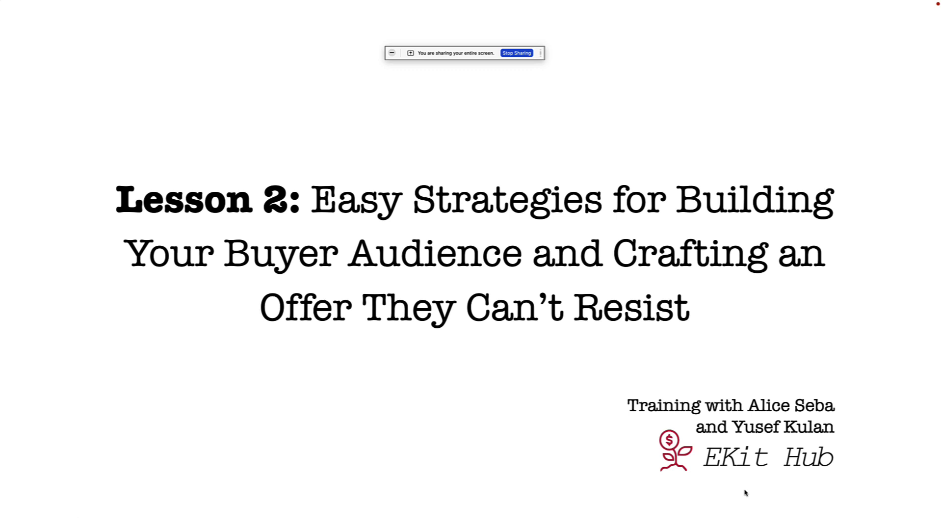
Advance the slide show to the "Today's Lesson Will Cover:" slide and exit the presentation
key("Right")
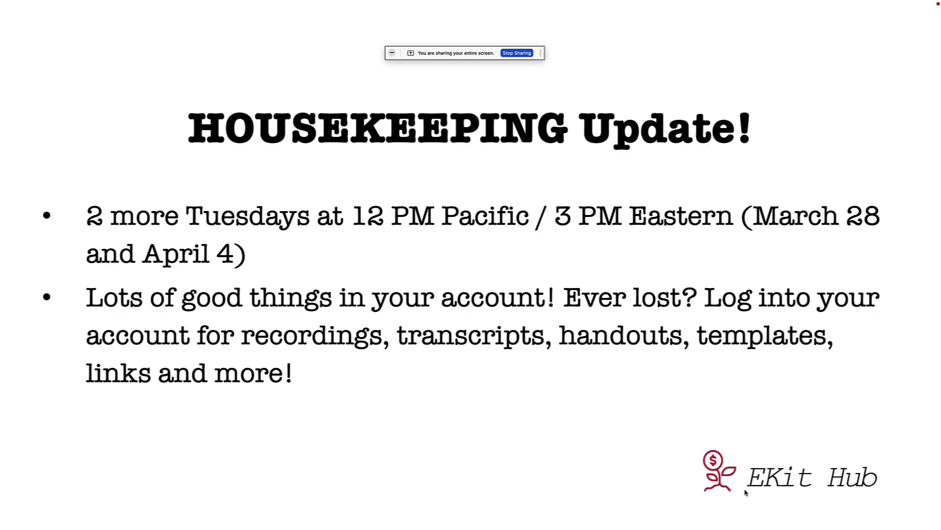
key("Right")
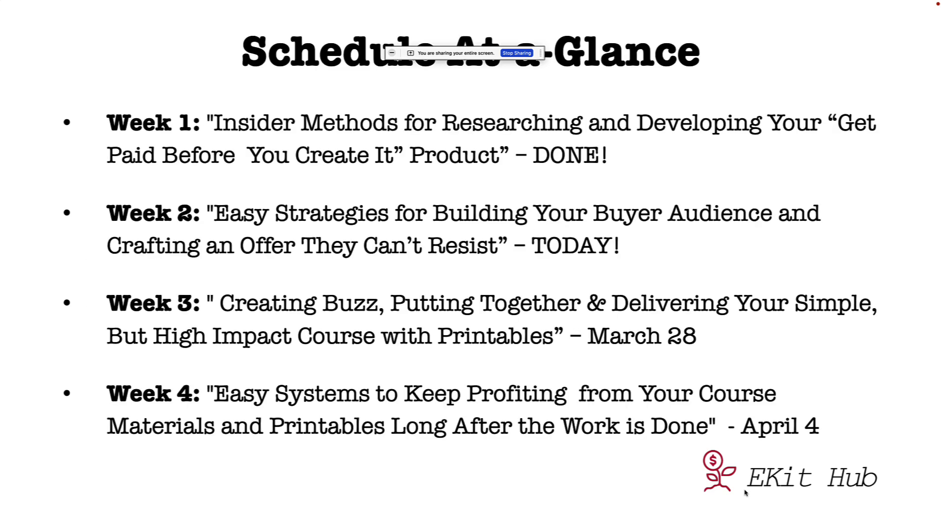
key("Right")
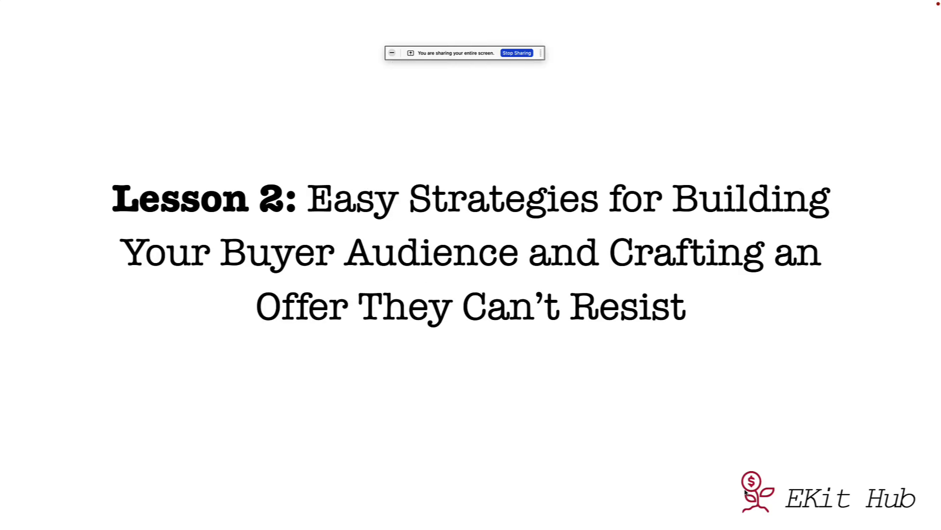
key("Right")
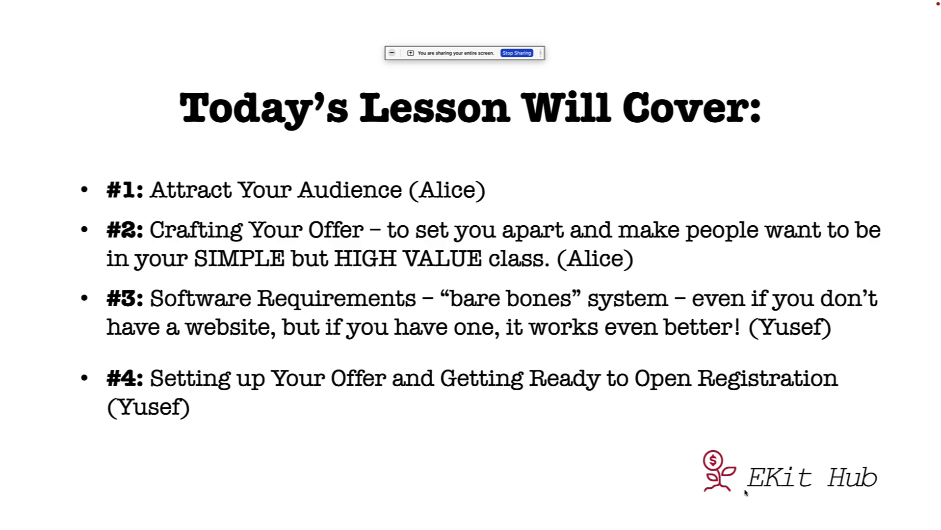
key("Escape")
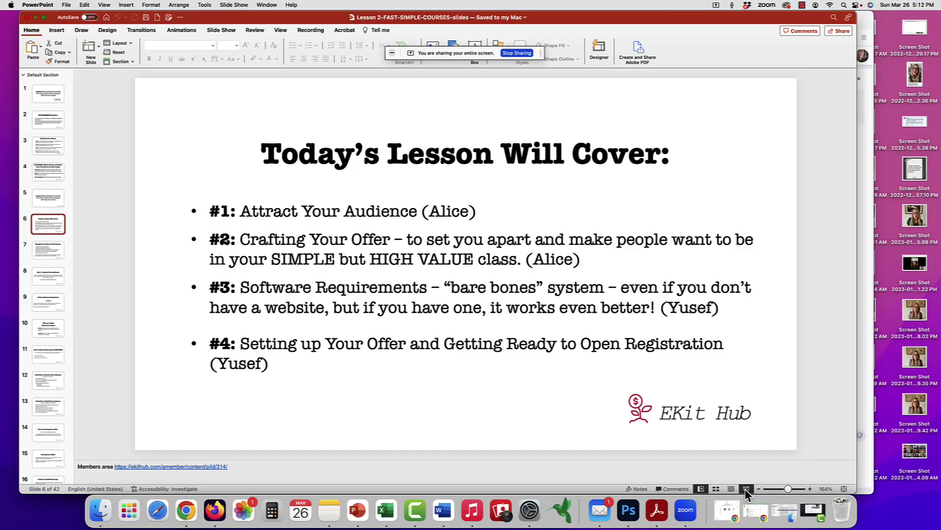
Switch to Firefox and open the stream settings of the running live video
left_click(220, 515)
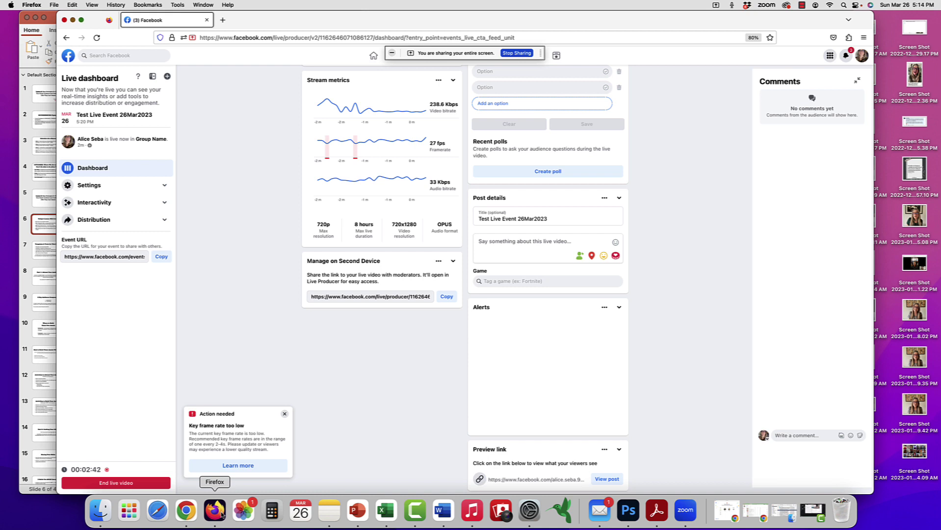
left_click(89, 185)
left_click(86, 201)
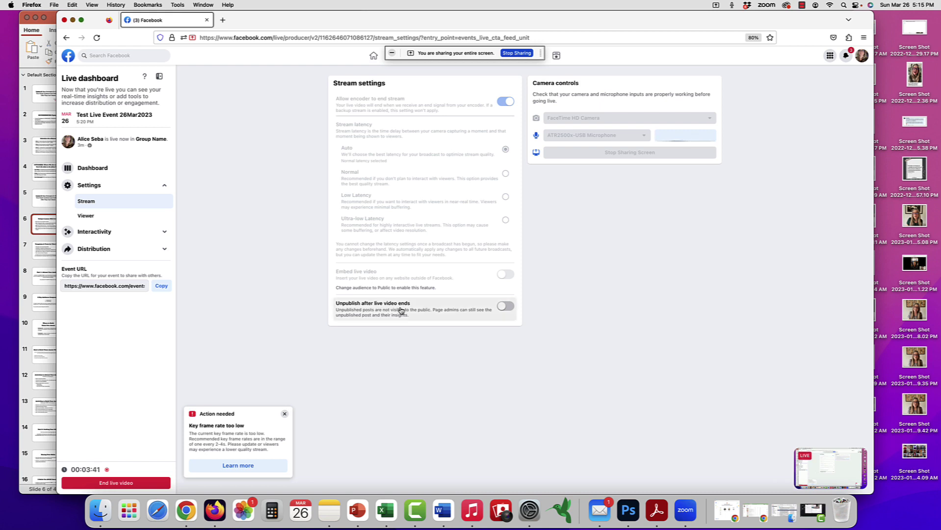
End the live video and confirm ending it
left_click(113, 484)
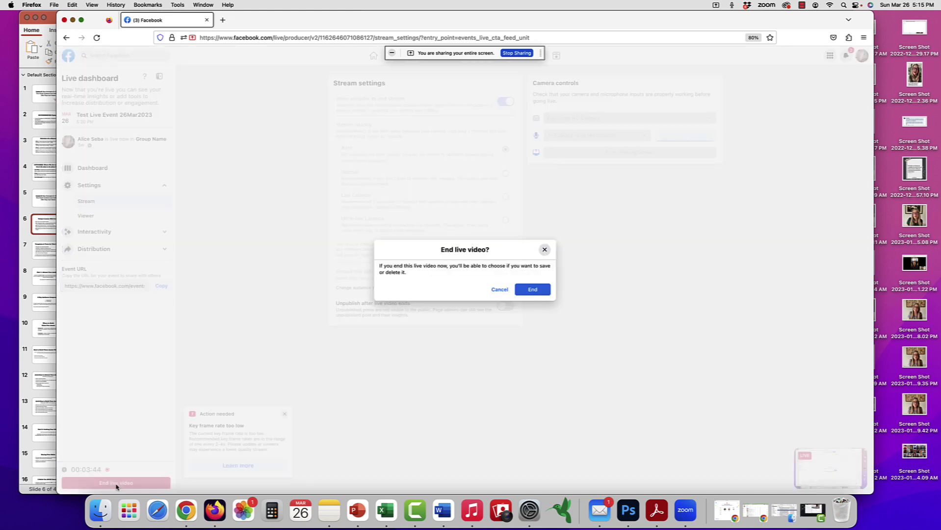
left_click(534, 290)
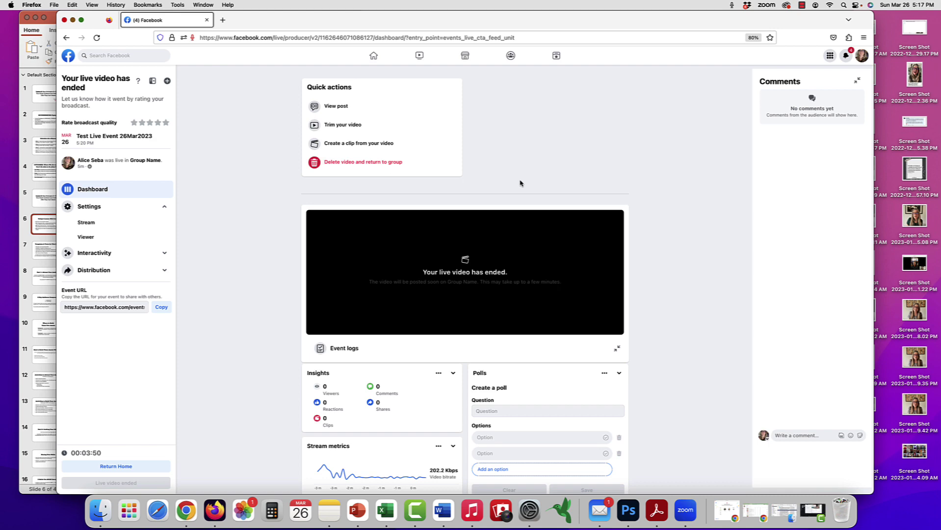
View the ended broadcast's post and review its recording around the 1:04 mark
left_click(333, 112)
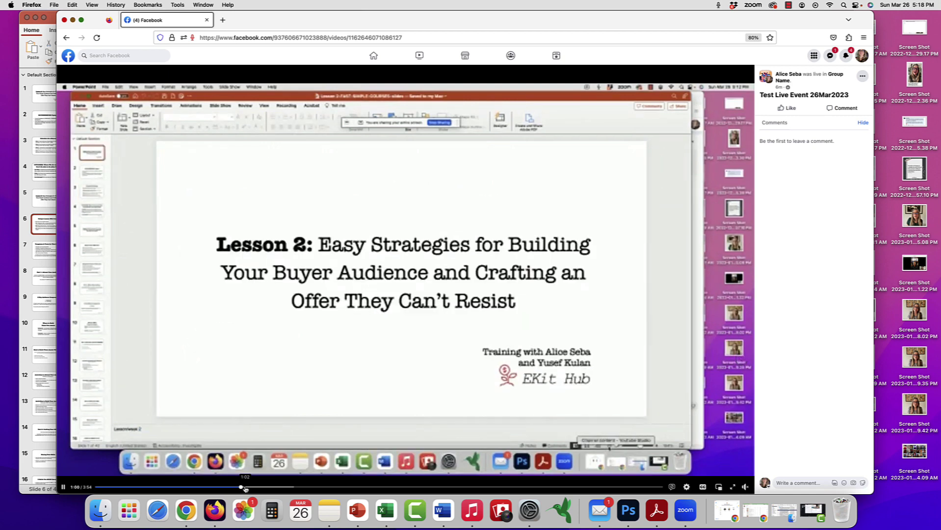
left_click(232, 488)
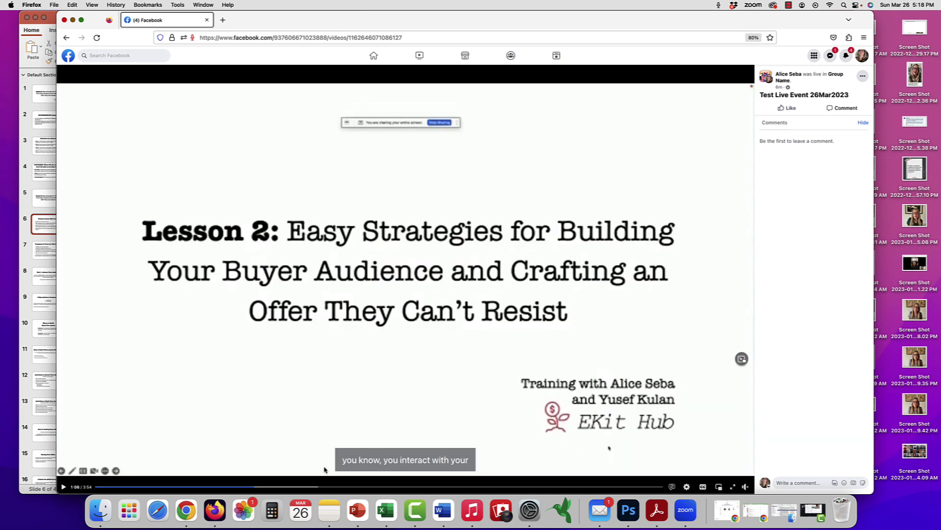
left_click(252, 487)
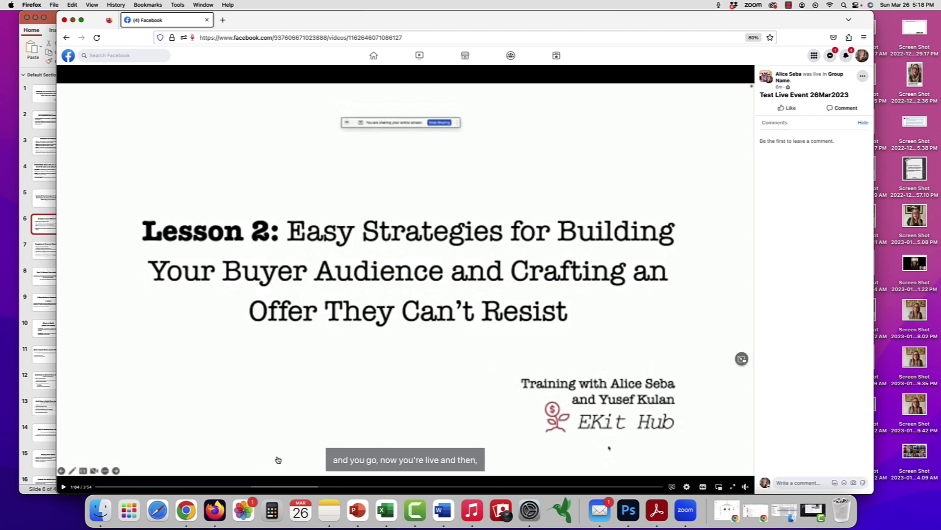